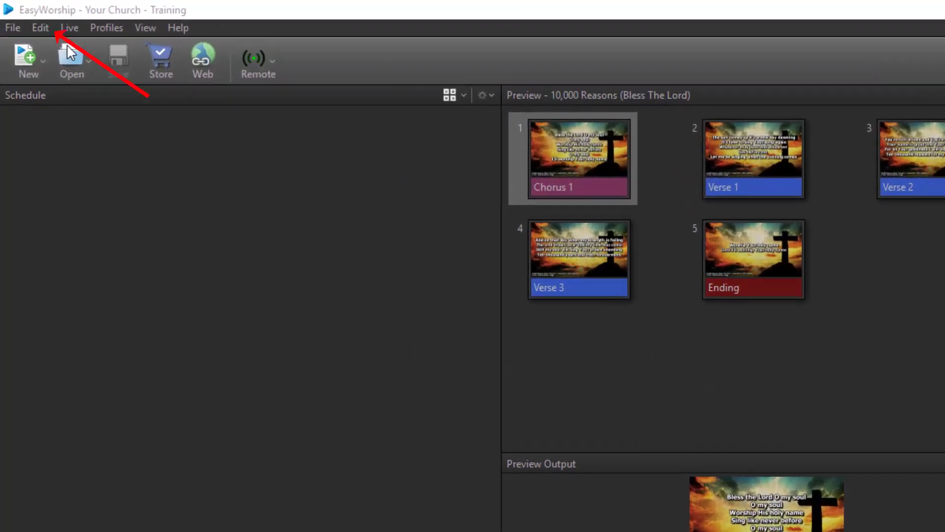
Step: Open EasyWorship's Options dialog from the Edit menu
{"action": "left_click", "coordinate": [48, 27]}
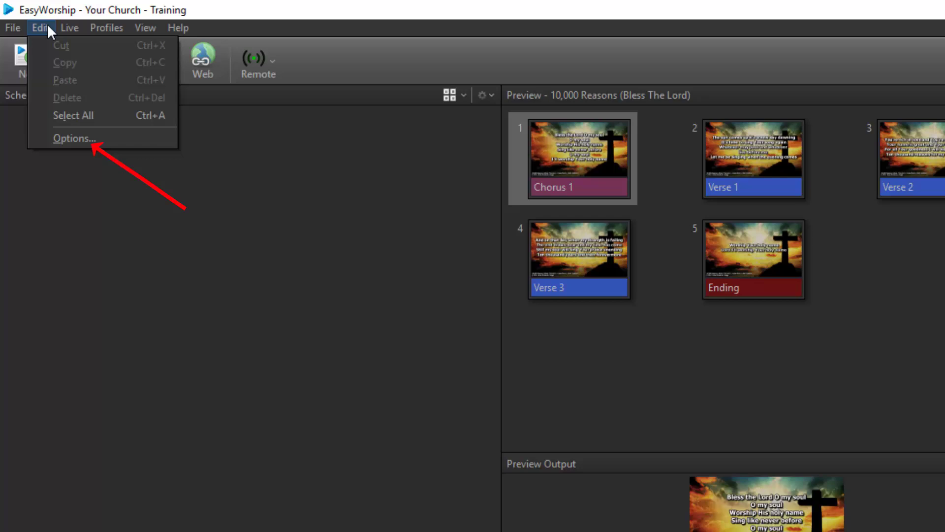
{"action": "left_click", "coordinate": [51, 139]}
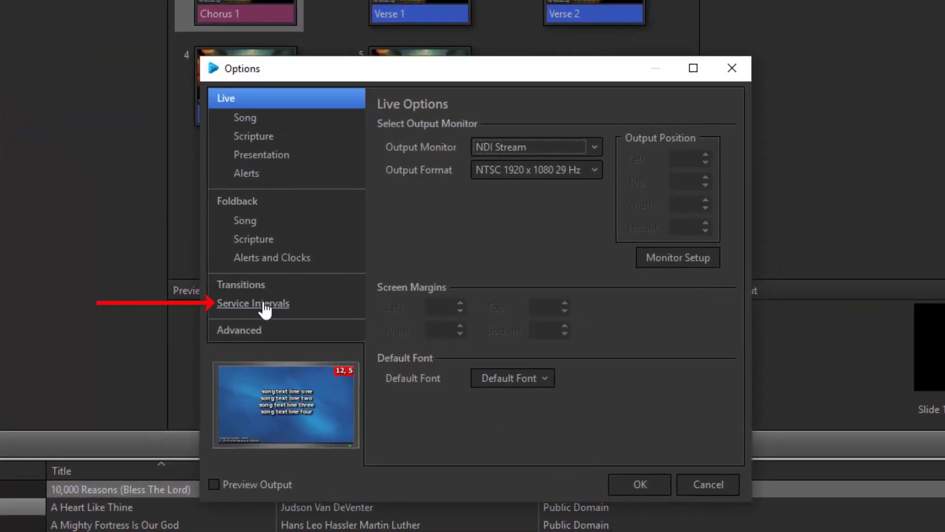
Step: Add a Sunday service interval starting at 10:30:00 and ending at 12:00:00
{"action": "left_click", "coordinate": [265, 307]}
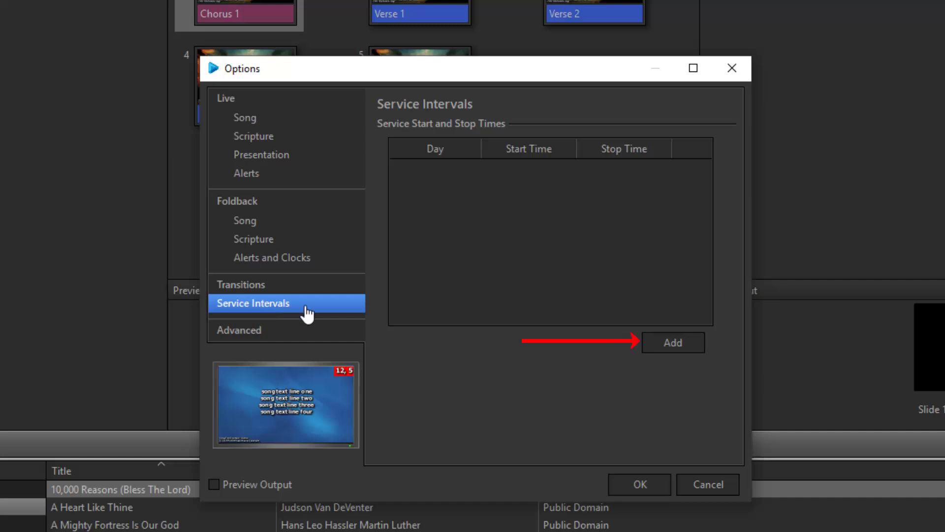
{"action": "left_click", "coordinate": [673, 350]}
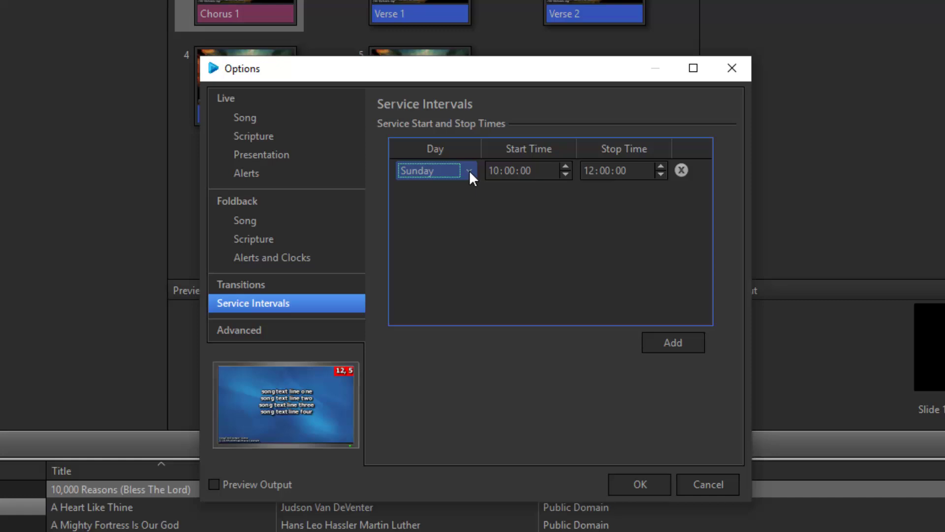
{"action": "left_click", "coordinate": [497, 170]}
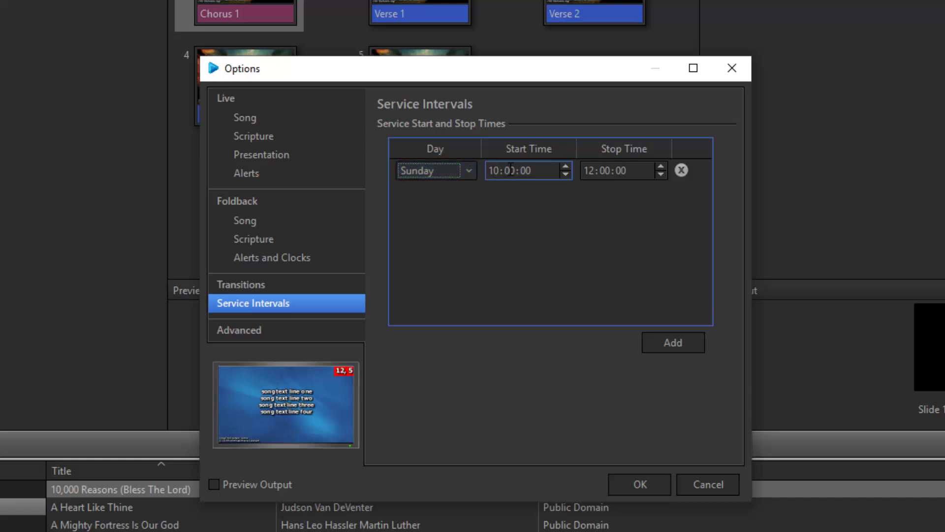
{"action": "left_click", "coordinate": [511, 171]}
{"action": "type", "text": "30"}
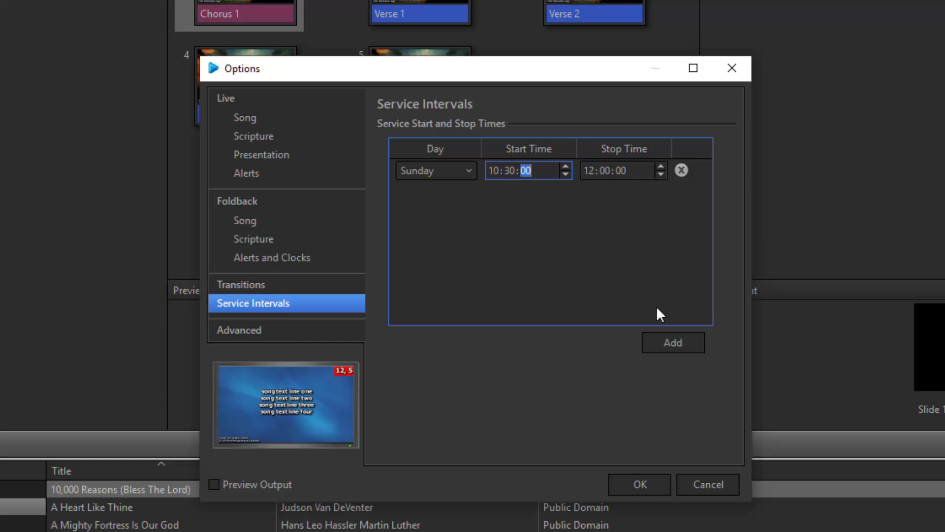
Step: Add a Wednesday service interval running from 18:00:00 to 20:00:00
{"action": "left_click", "coordinate": [657, 340]}
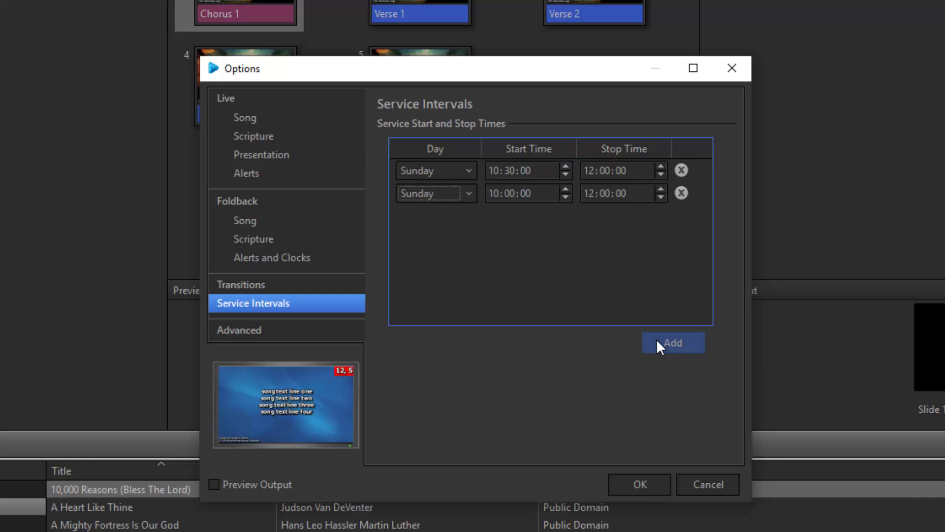
{"action": "left_click", "coordinate": [465, 195]}
{"action": "left_click", "coordinate": [444, 236]}
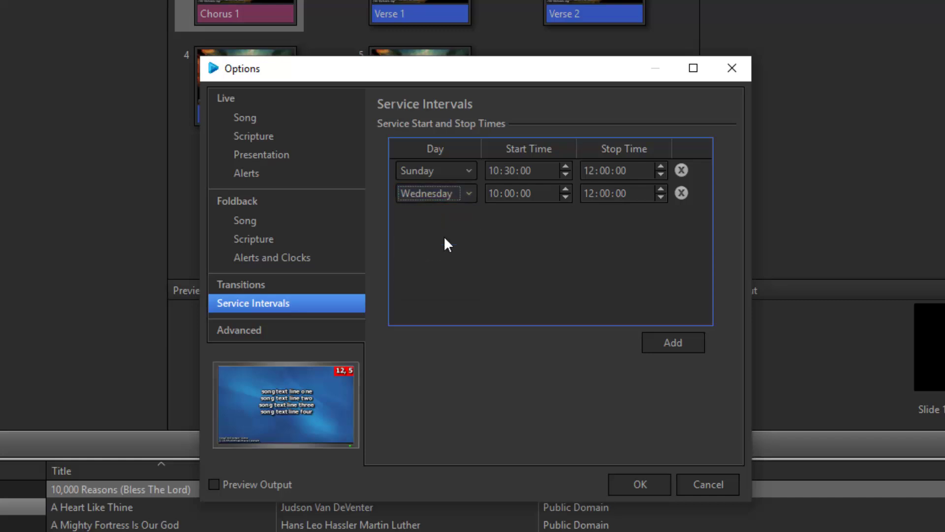
{"action": "left_click", "coordinate": [496, 196]}
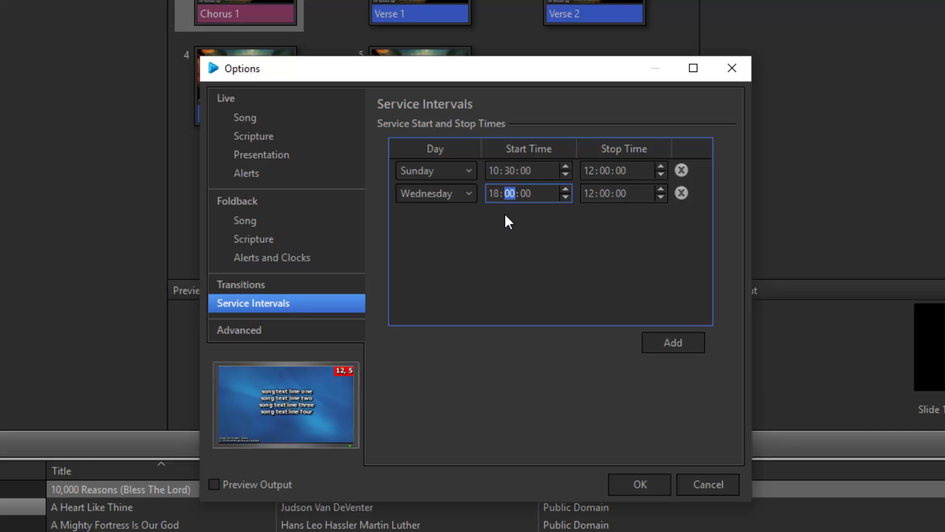
{"action": "left_click", "coordinate": [589, 193]}
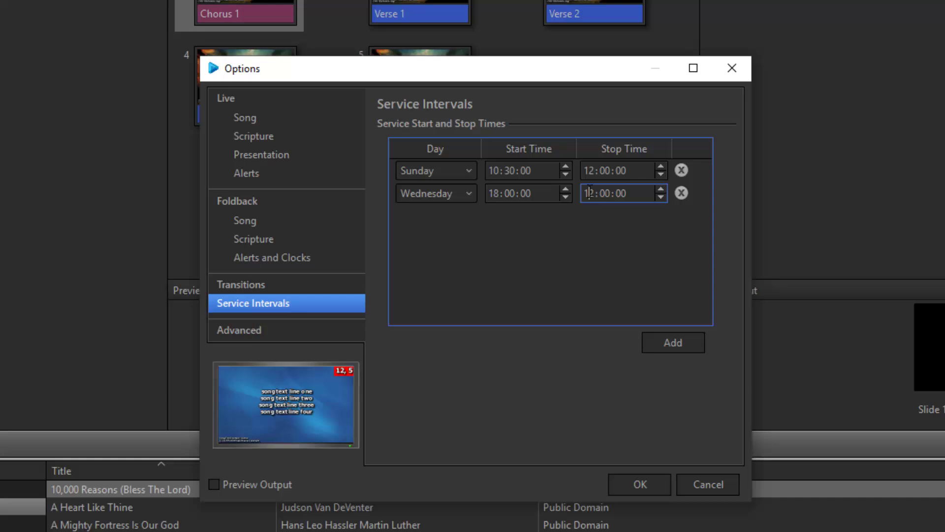
{"action": "double_click", "coordinate": [589, 193]}
{"action": "type", "text": "20"}
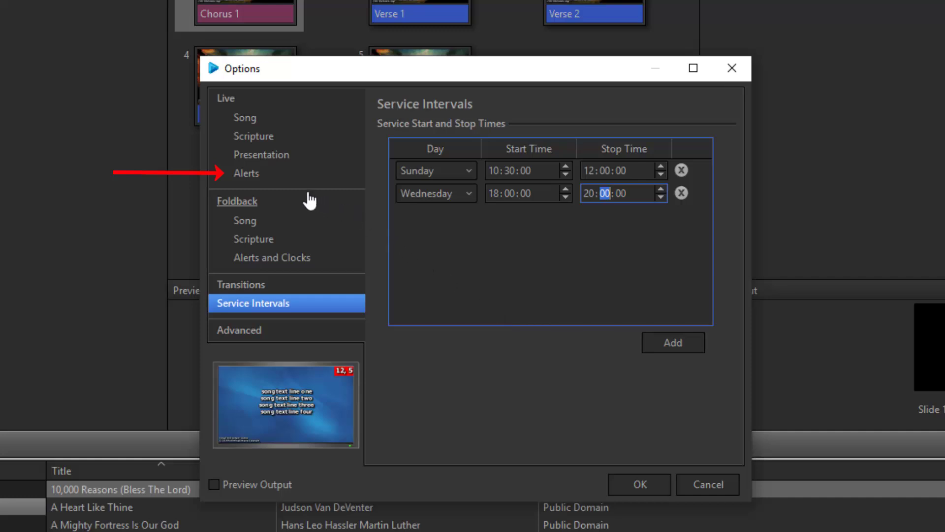
Step: In Live Alerts options, set message alert background colour to None and keep location Bottom
{"action": "left_click", "coordinate": [246, 174]}
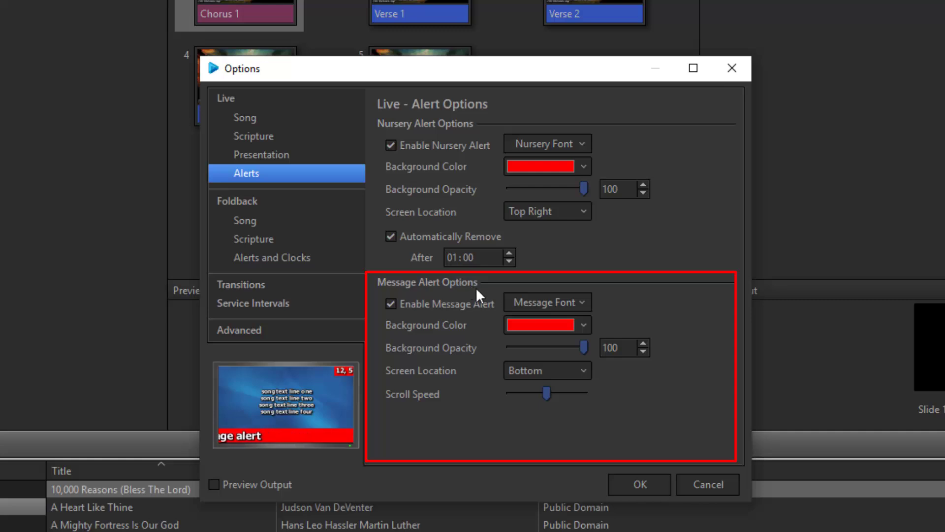
{"action": "left_click", "coordinate": [583, 325]}
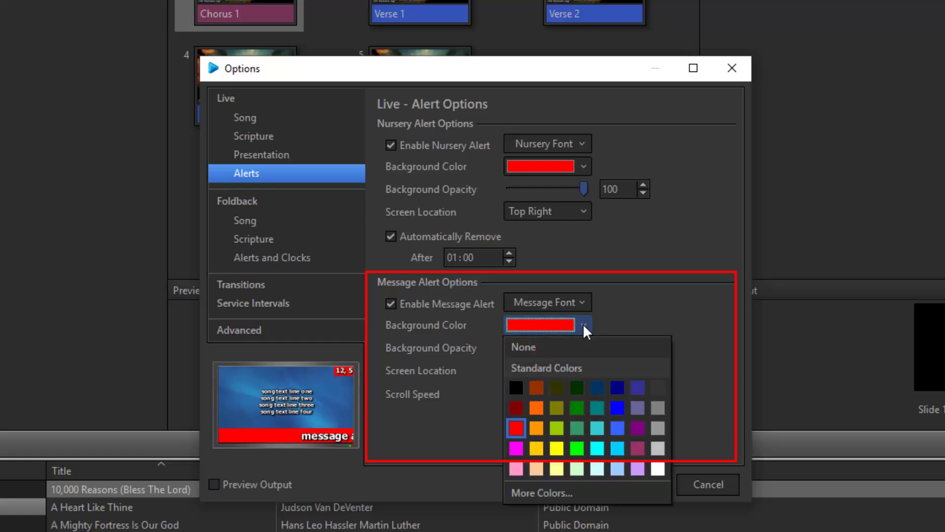
{"action": "left_click", "coordinate": [556, 349]}
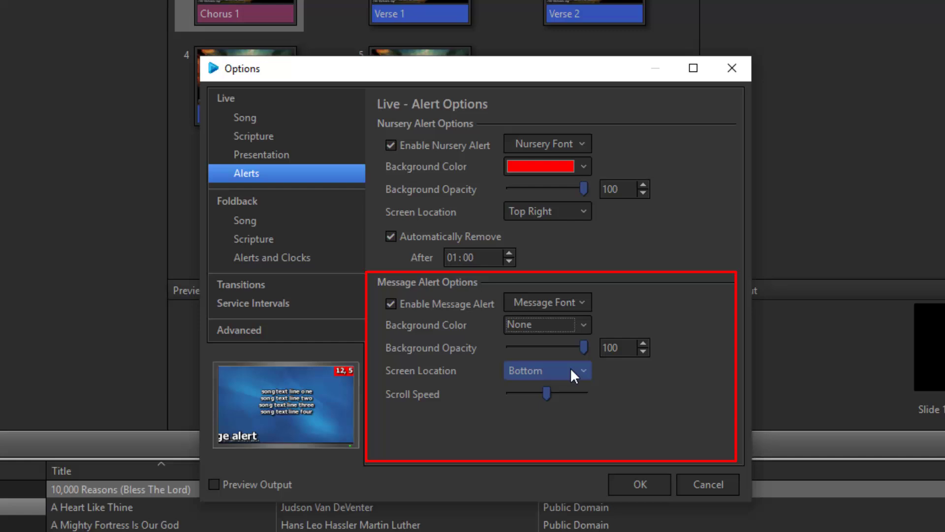
{"action": "left_click", "coordinate": [584, 374]}
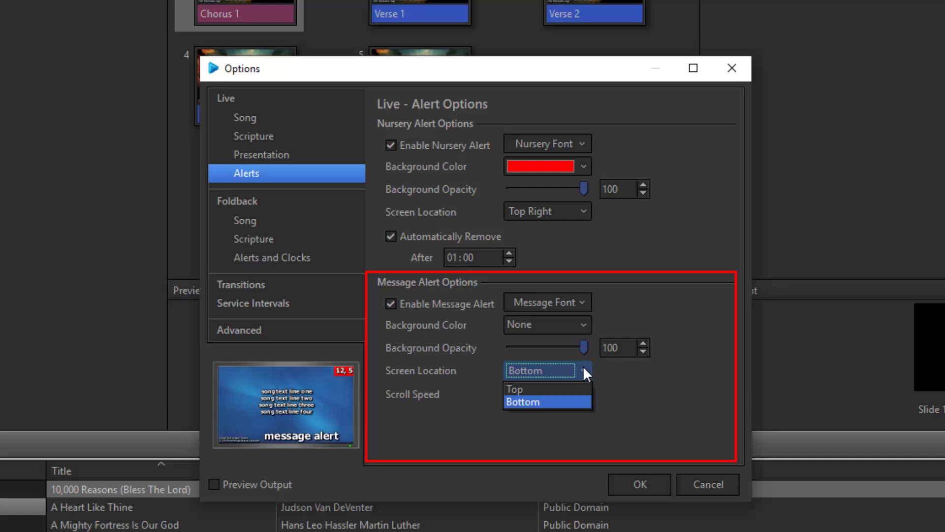
{"action": "left_click", "coordinate": [574, 401]}
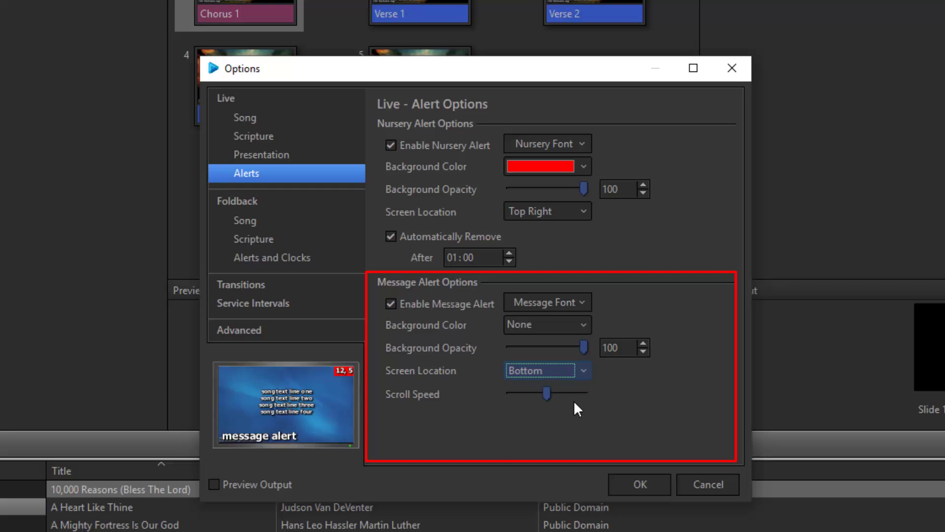
Step: Save the options and open the Message Alert dropdown in the live Alerts panel
{"action": "left_click", "coordinate": [620, 480]}
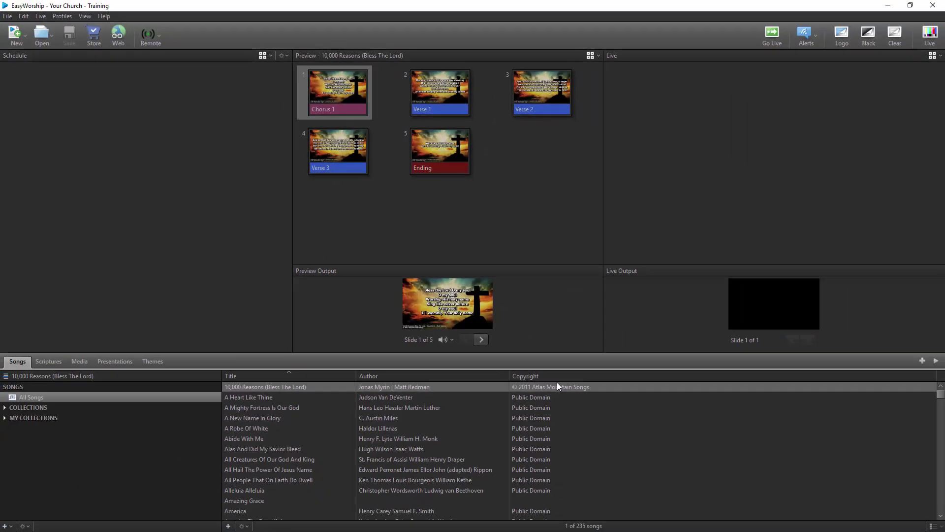
{"action": "left_click", "coordinate": [806, 35]}
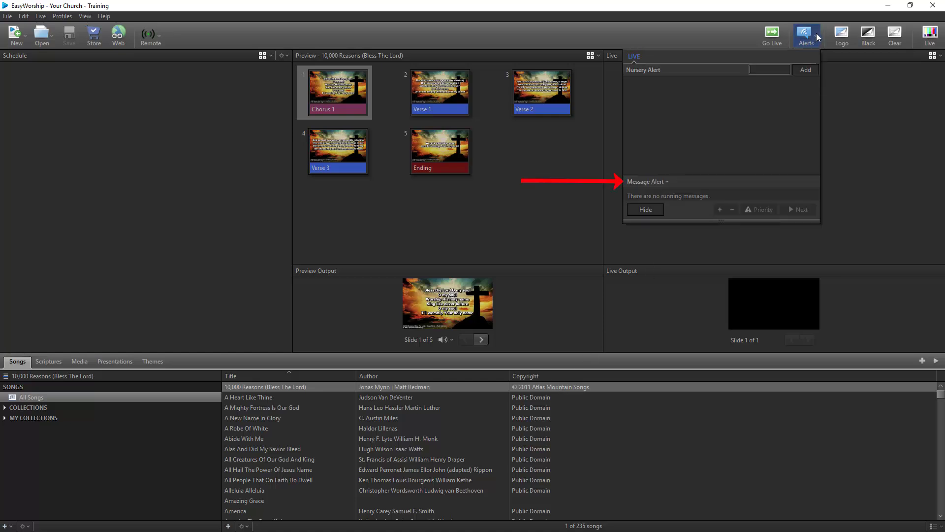
{"action": "left_click", "coordinate": [666, 182]}
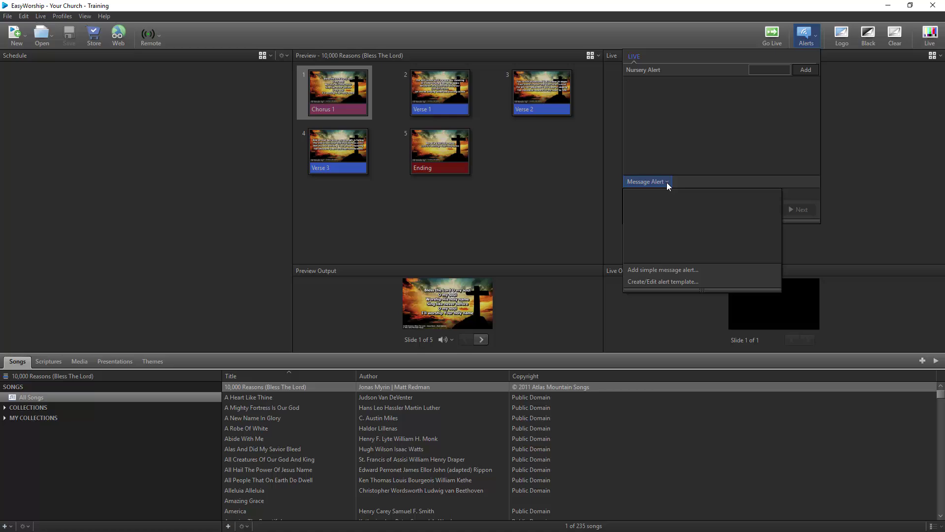
Step: Create a new alert template named 'Countdown' in the Live Alert Editor
{"action": "left_click", "coordinate": [663, 282]}
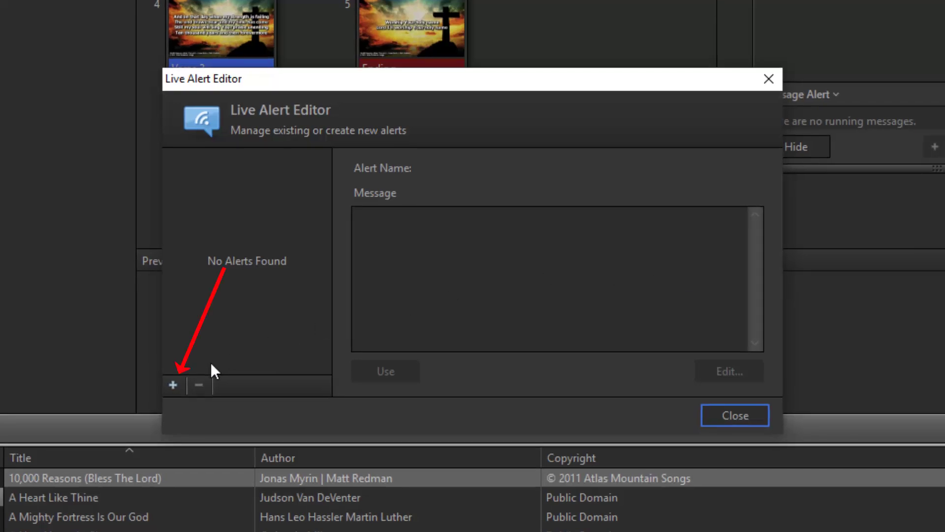
{"action": "left_click", "coordinate": [179, 385]}
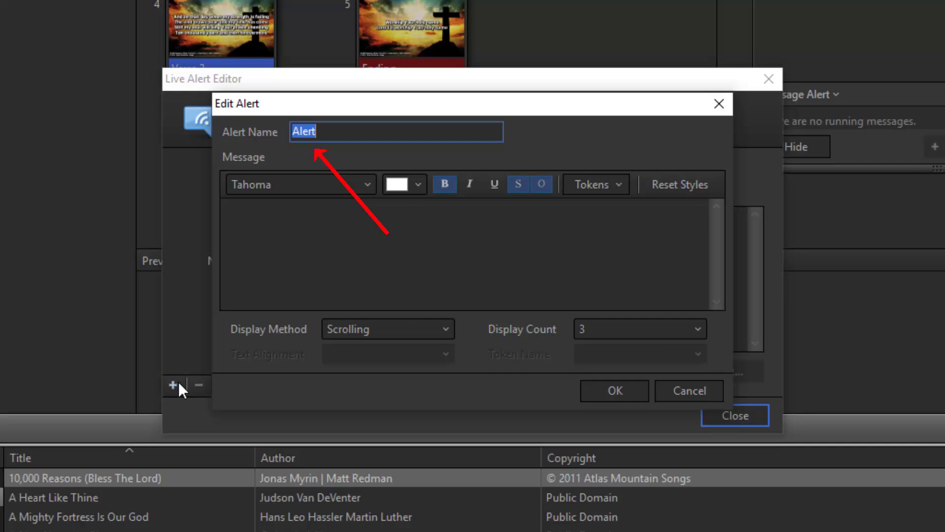
{"action": "type", "text": "Countdown"}
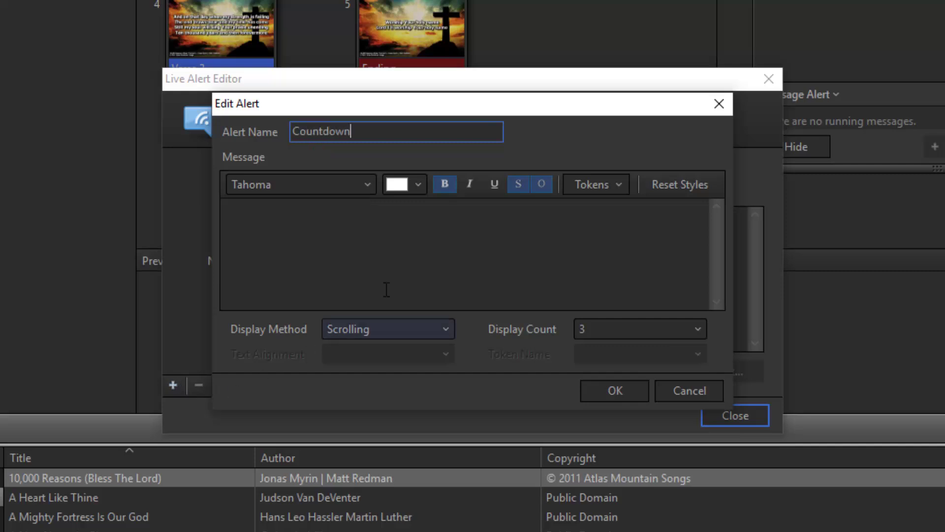
Step: Add a 'CD Timer' token of type Countdown to Service Start, format nn:ss, no overrun
{"action": "left_click", "coordinate": [619, 186]}
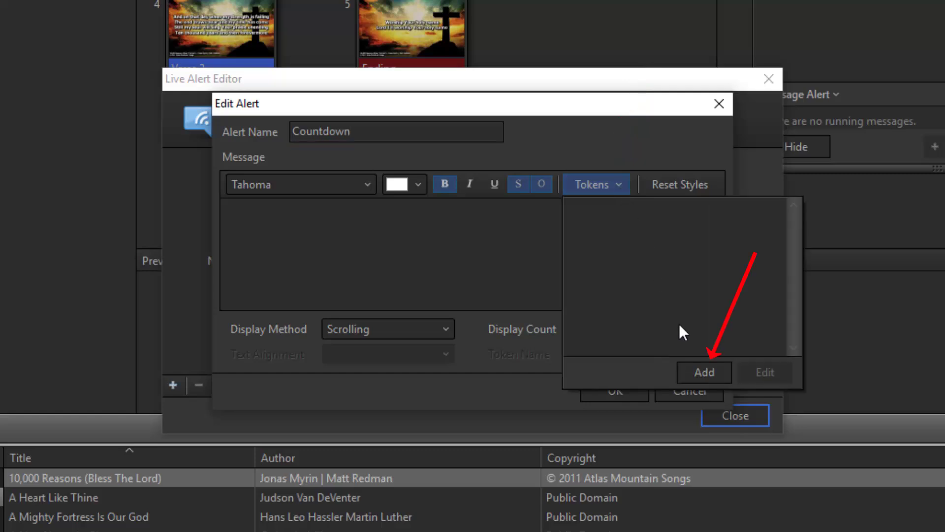
{"action": "left_click", "coordinate": [705, 372]}
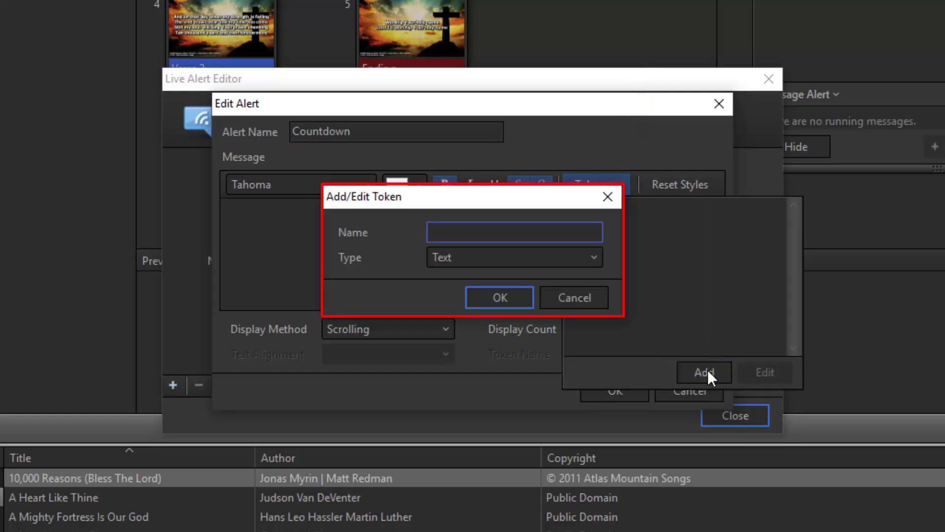
{"action": "type", "text": "CD Timer"}
{"action": "left_click", "coordinate": [596, 258]}
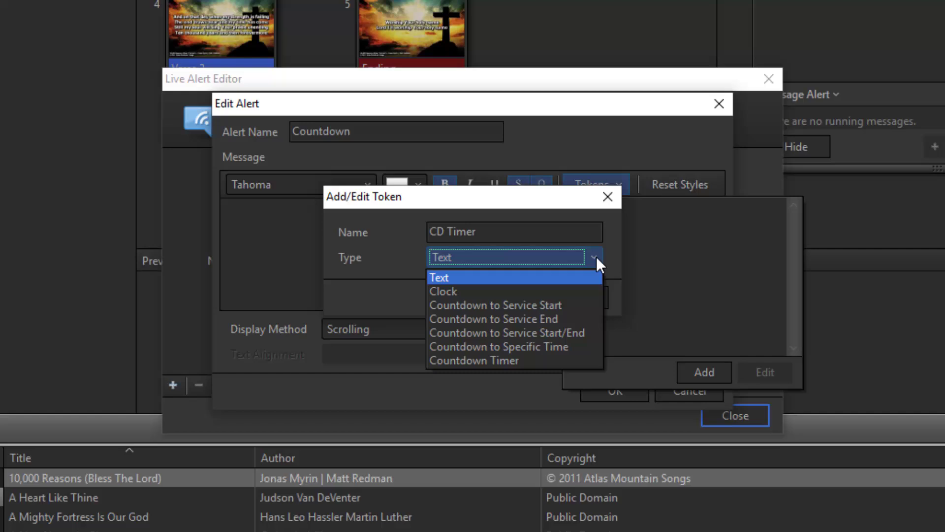
{"action": "left_click", "coordinate": [581, 306]}
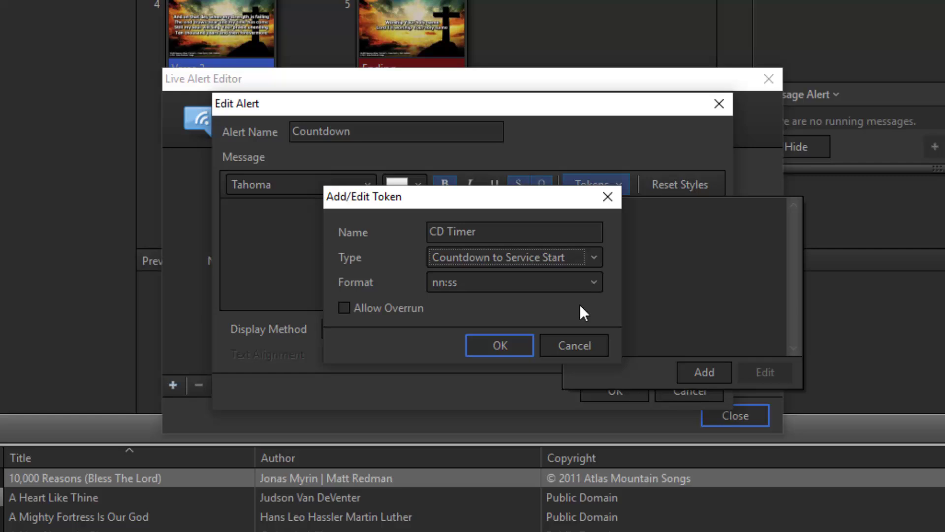
{"action": "left_click", "coordinate": [595, 257]}
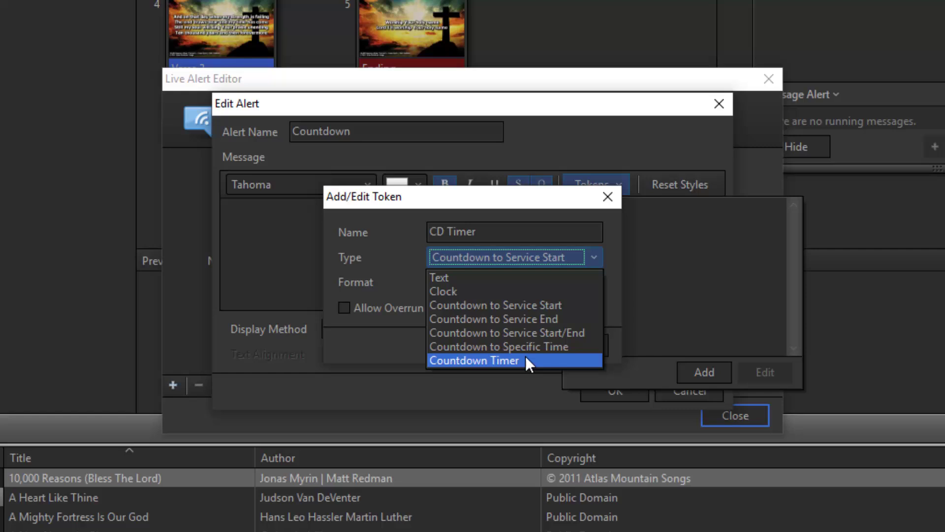
{"action": "left_click", "coordinate": [401, 330]}
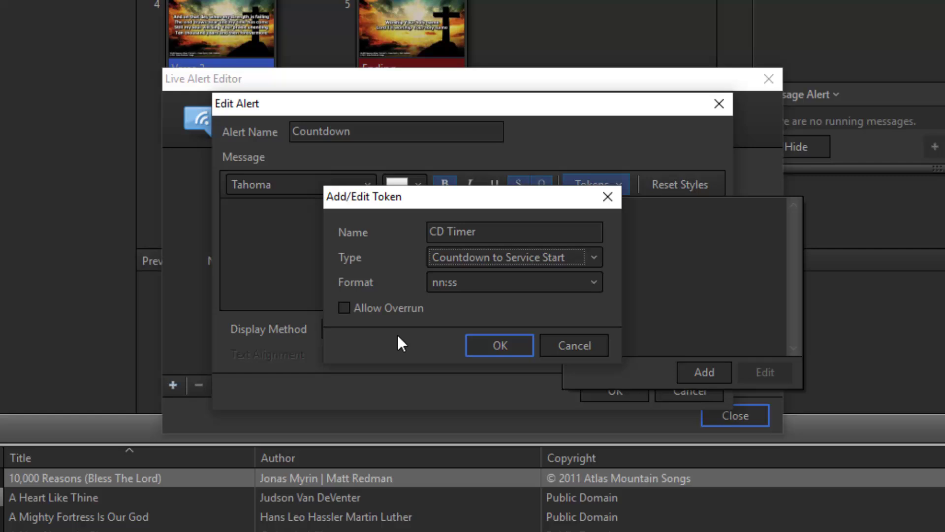
{"action": "left_click", "coordinate": [587, 280]}
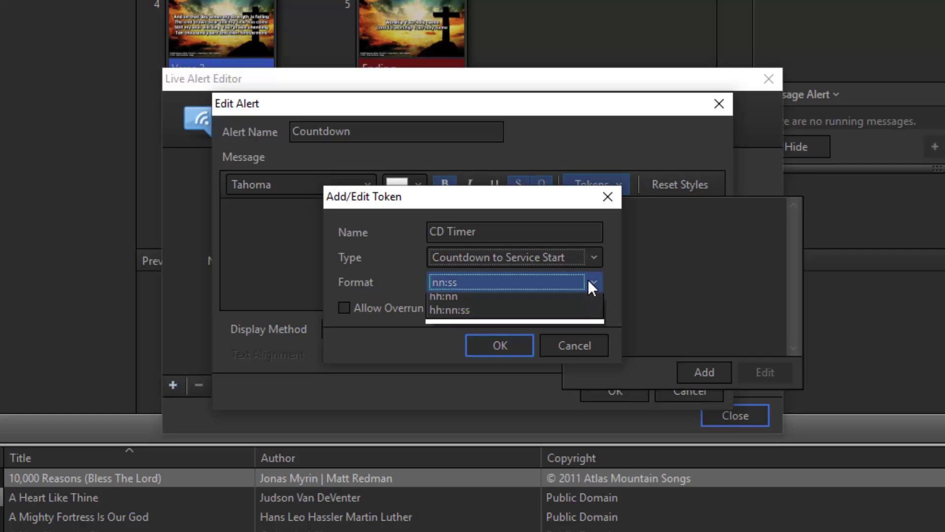
{"action": "left_click", "coordinate": [588, 279]}
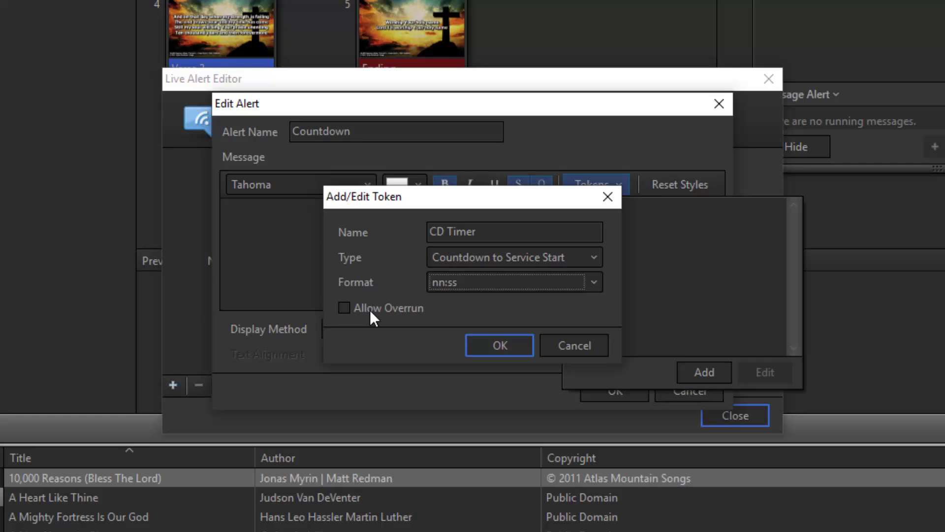
Step: Save the CD Timer token, try it inside 'Service will start in minutes', then clear the message
{"action": "left_click", "coordinate": [501, 350]}
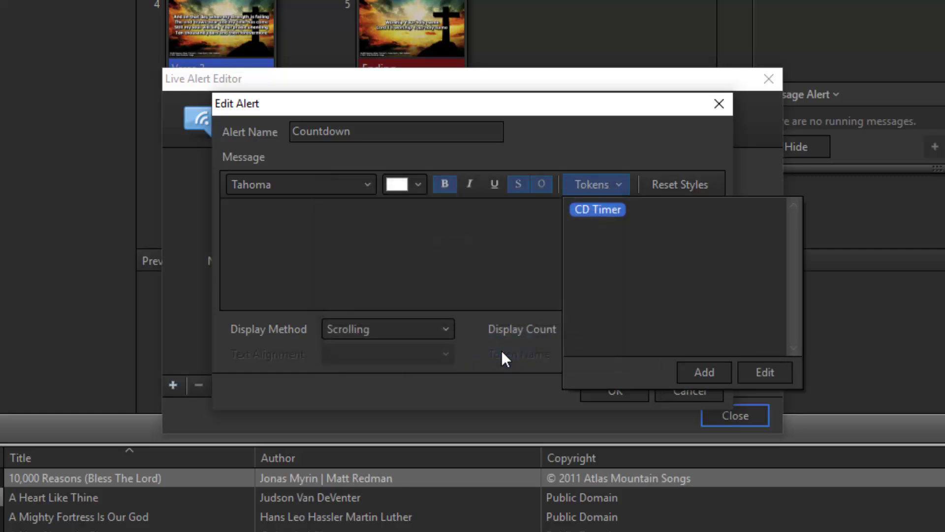
{"action": "left_click", "coordinate": [414, 233]}
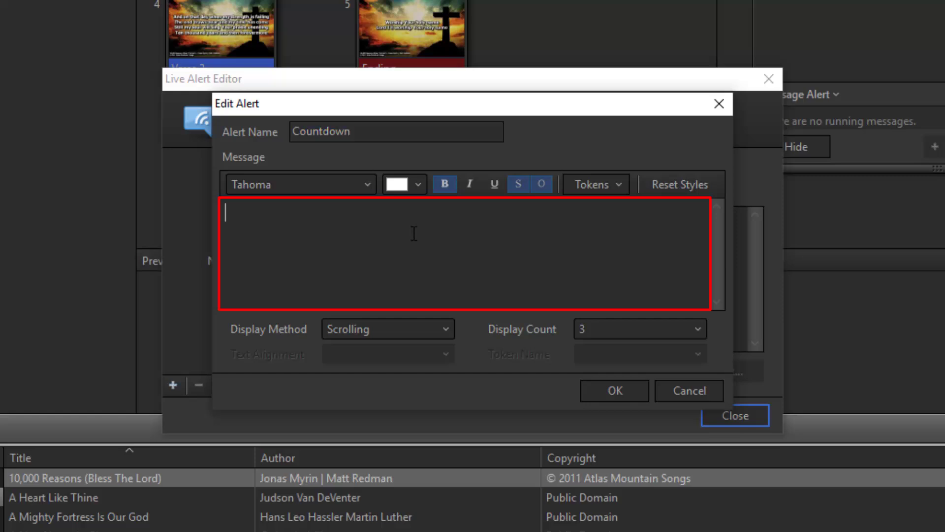
{"action": "type", "text": "Service will start in  minutes"}
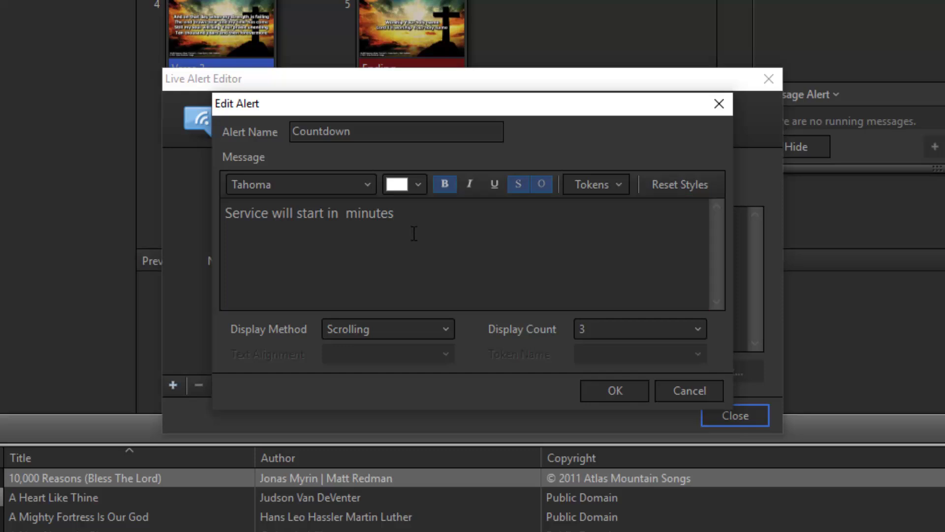
{"action": "left_click", "coordinate": [623, 190]}
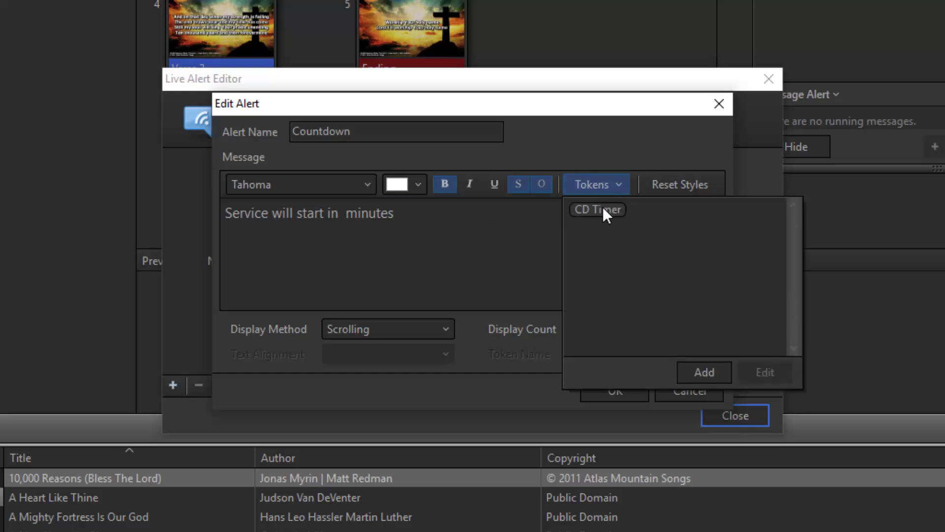
{"action": "left_click_drag", "start_coordinate": [603, 207], "coordinate": [342, 214]}
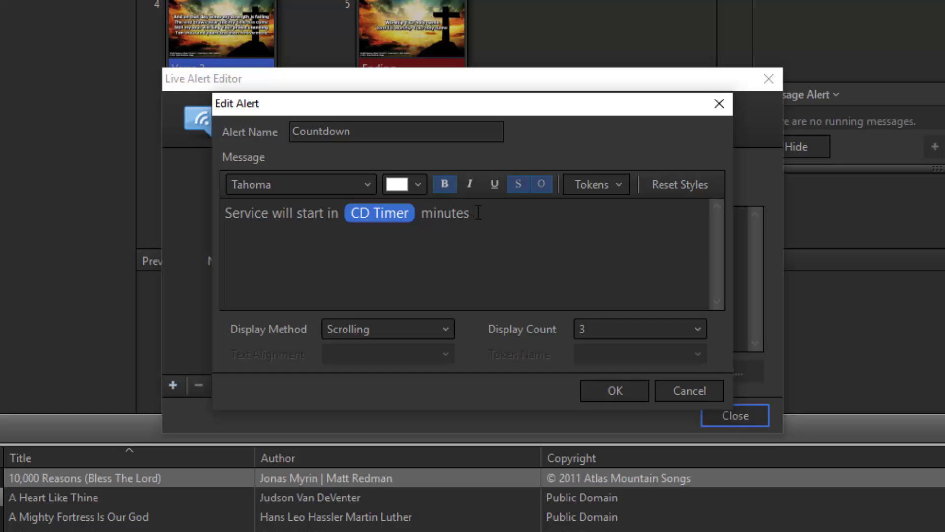
{"action": "left_click_drag", "start_coordinate": [475, 214], "coordinate": [223, 214]}
{"action": "key", "text": "BackSpace"}
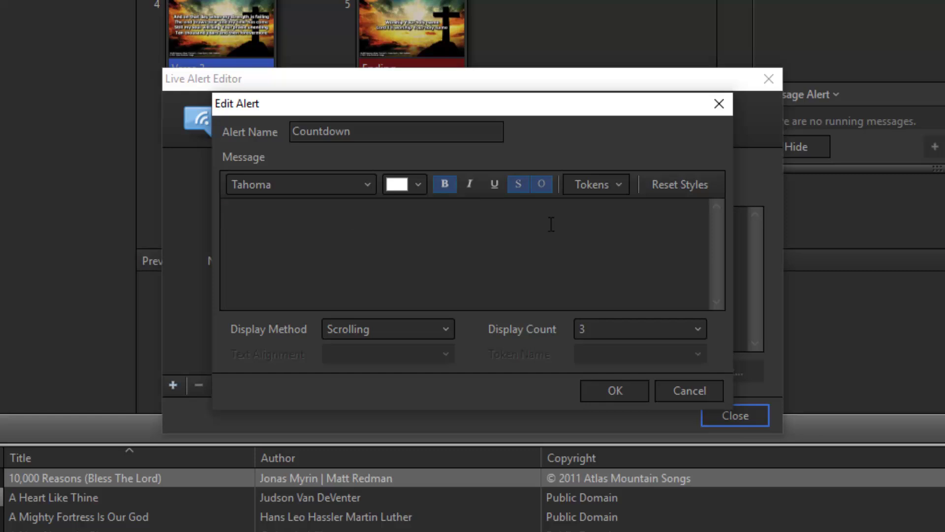
Step: Make the message just the CD Timer token, displayed Static with Center alignment
{"action": "left_click", "coordinate": [612, 186]}
{"action": "left_click_drag", "start_coordinate": [604, 211], "coordinate": [400, 221]}
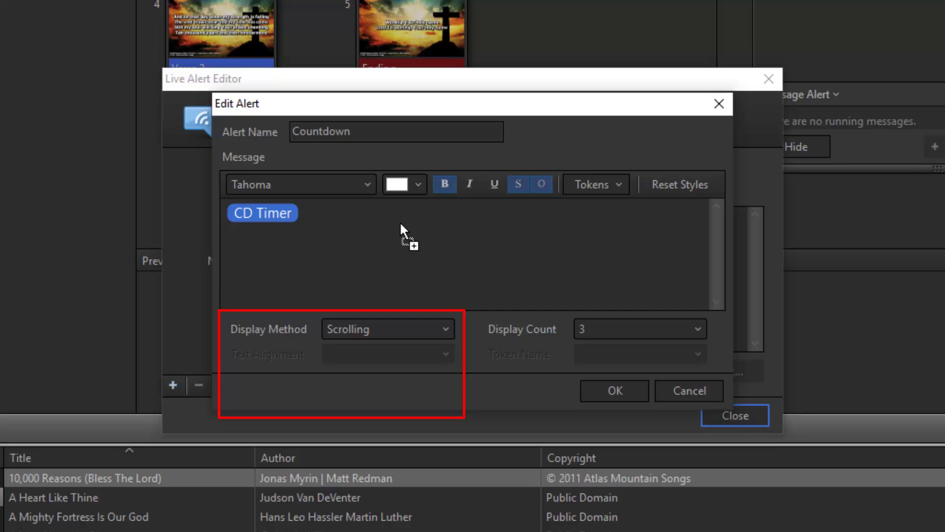
{"action": "left_click", "coordinate": [448, 329]}
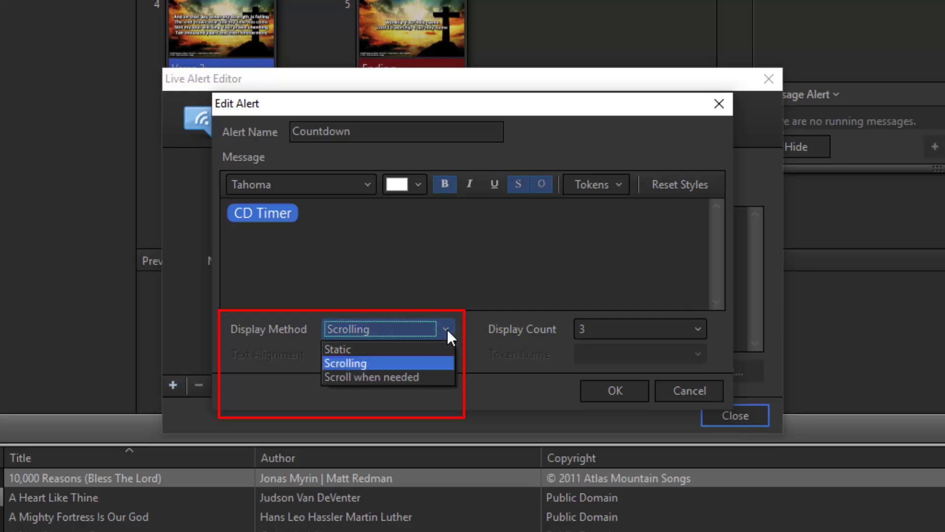
{"action": "left_click", "coordinate": [429, 347]}
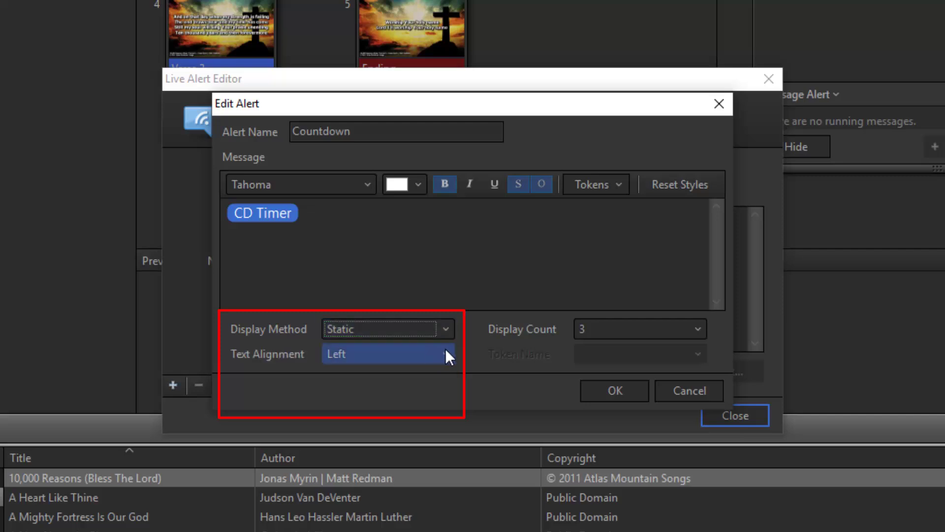
{"action": "left_click", "coordinate": [446, 350]}
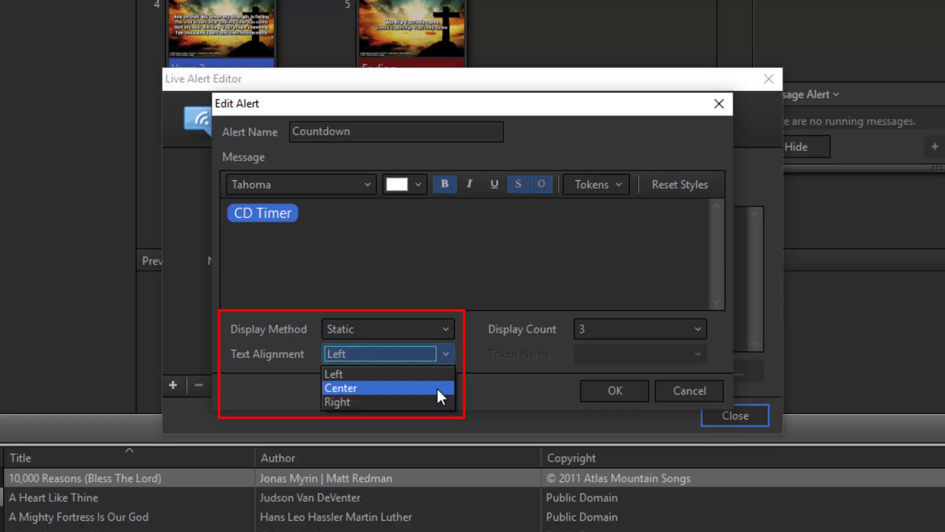
{"action": "left_click", "coordinate": [436, 388]}
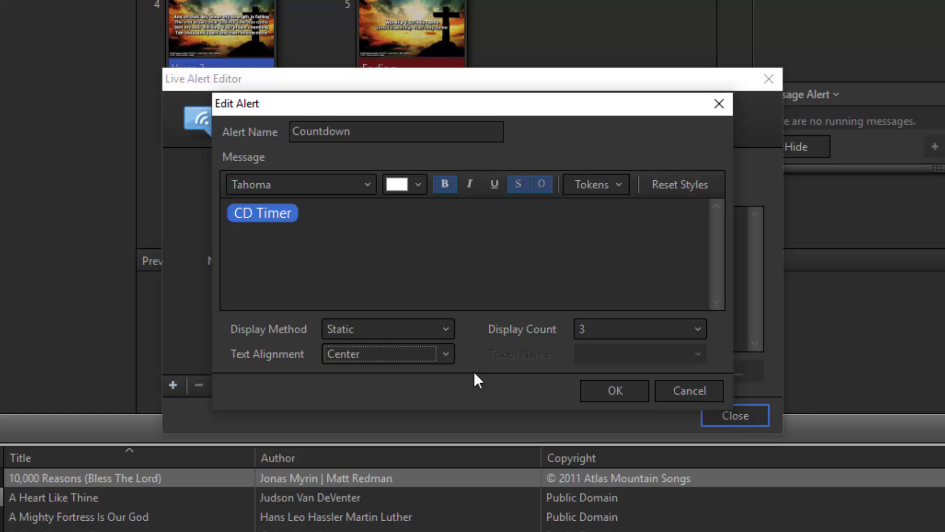
Step: Set the alert to display until the CD Timer token expires
{"action": "left_click", "coordinate": [696, 329]}
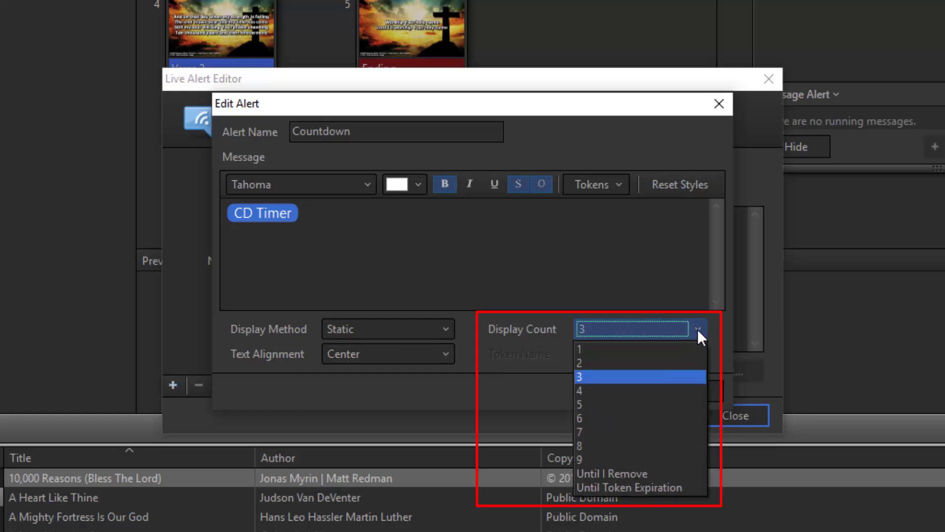
{"action": "left_click", "coordinate": [670, 485]}
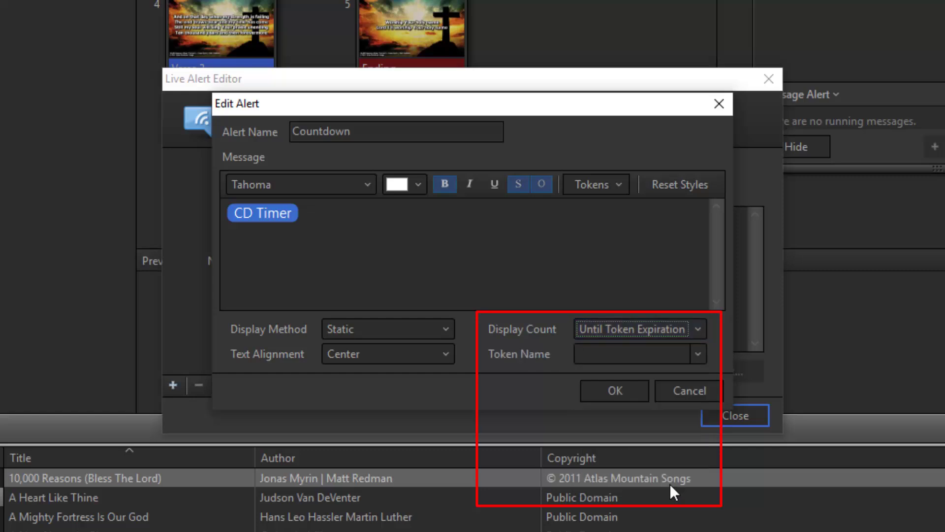
{"action": "left_click", "coordinate": [698, 353]}
{"action": "left_click", "coordinate": [659, 369]}
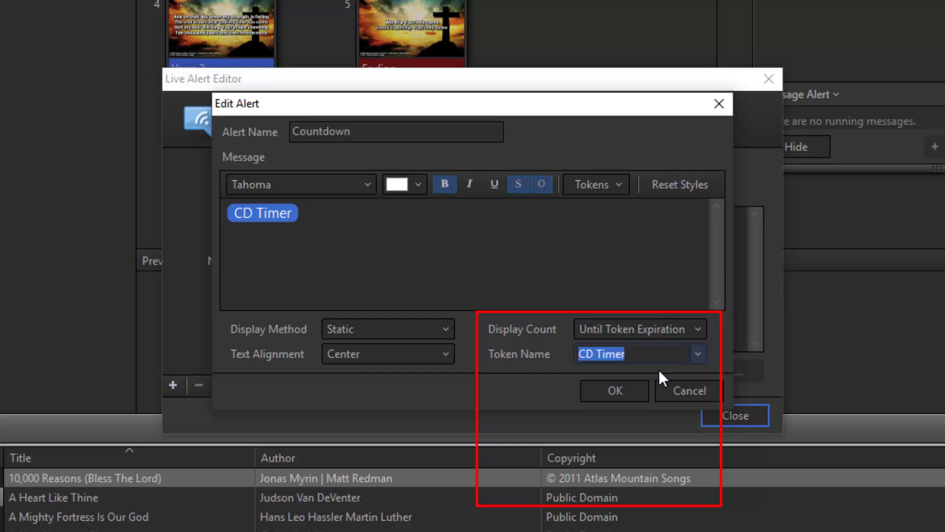
Step: Save the Countdown alert and close the Live Alert Editor
{"action": "left_click", "coordinate": [608, 391]}
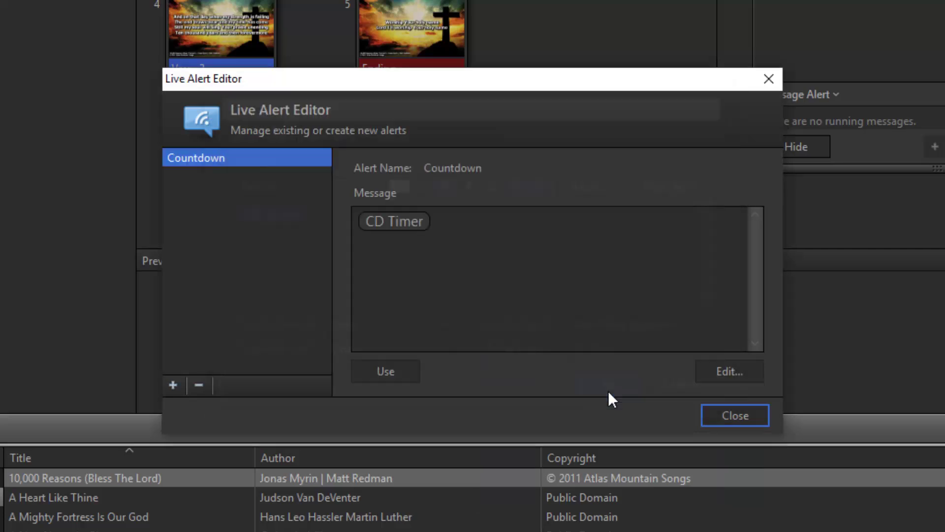
{"action": "left_click", "coordinate": [740, 415]}
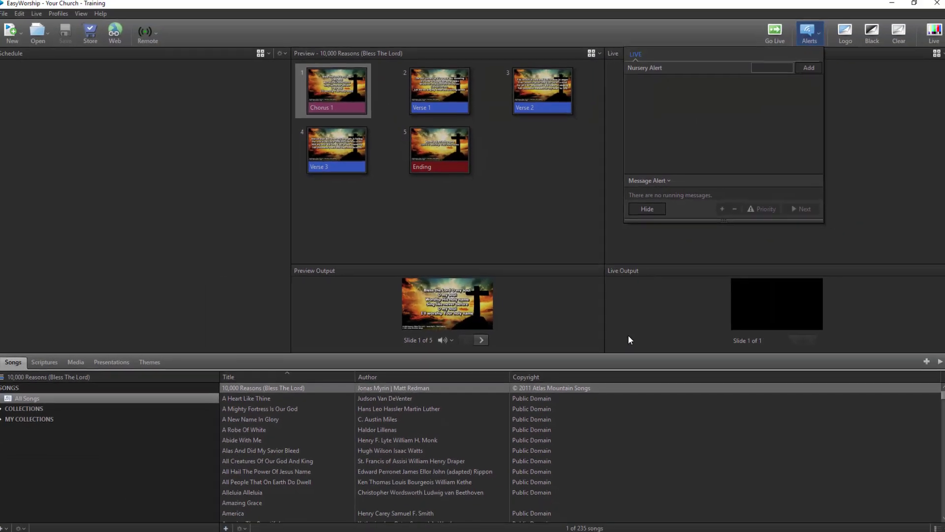
{"action": "left_click", "coordinate": [628, 335]}
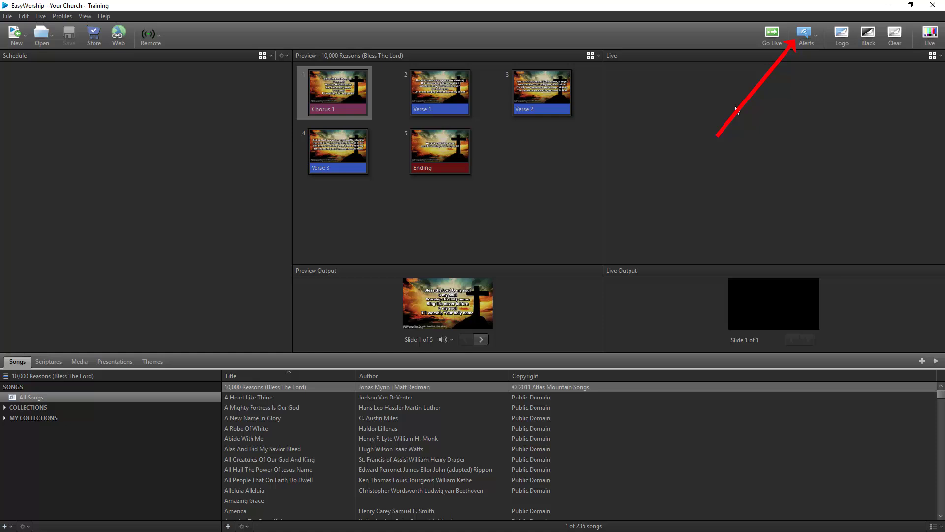
Step: Start the Countdown message alert on the live output from the Alerts panel
{"action": "left_click", "coordinate": [817, 37]}
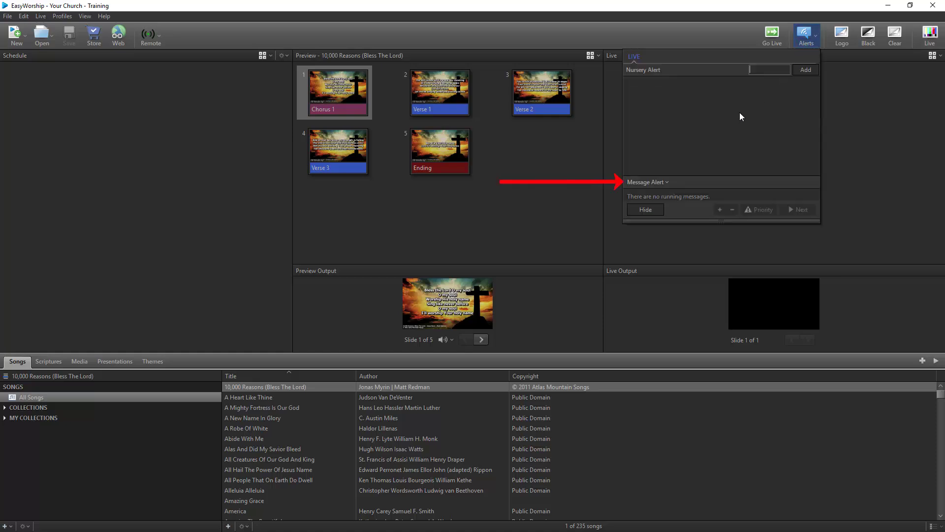
{"action": "left_click", "coordinate": [668, 183]}
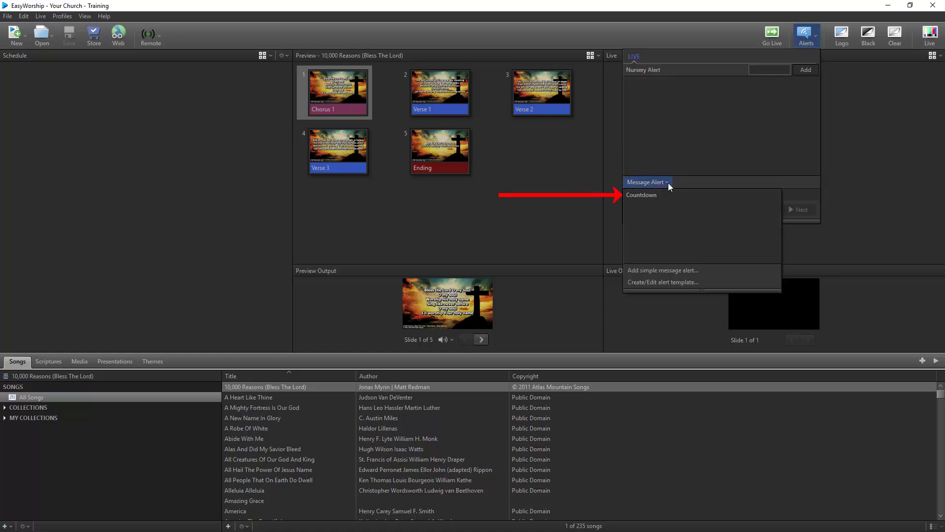
{"action": "left_click", "coordinate": [650, 194]}
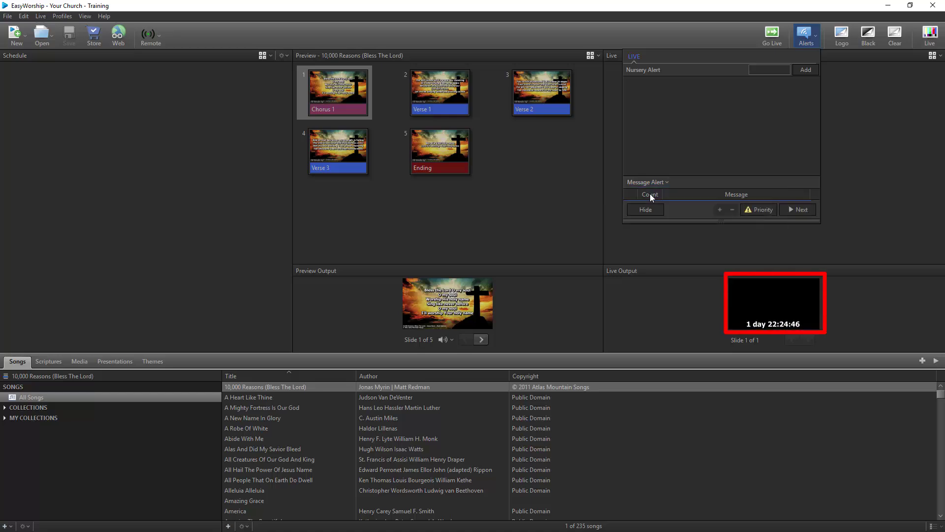